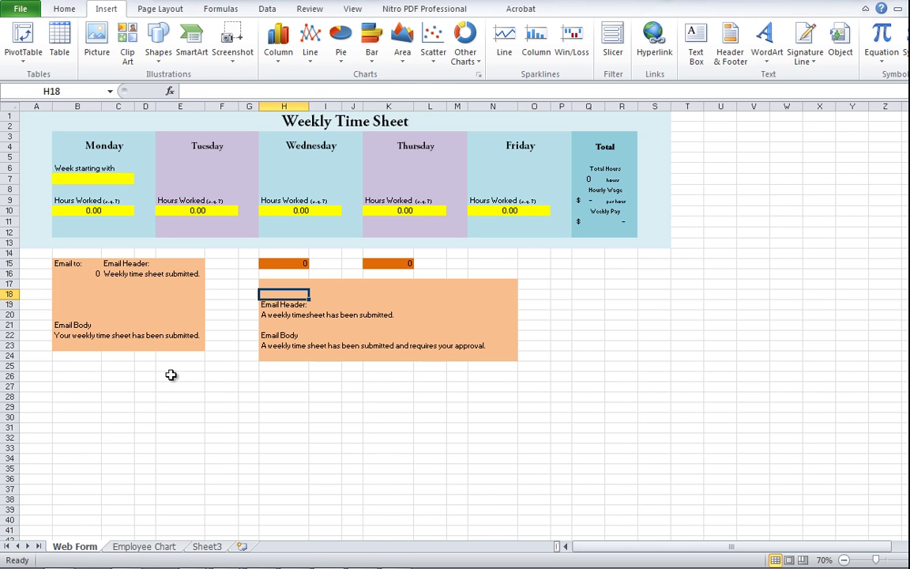
- Switch to the Weekly Time Sheet web form in the browser and enter 2 hours worked for each day from Monday to Friday
{"action": "left_click", "coordinate": [69, 558]}
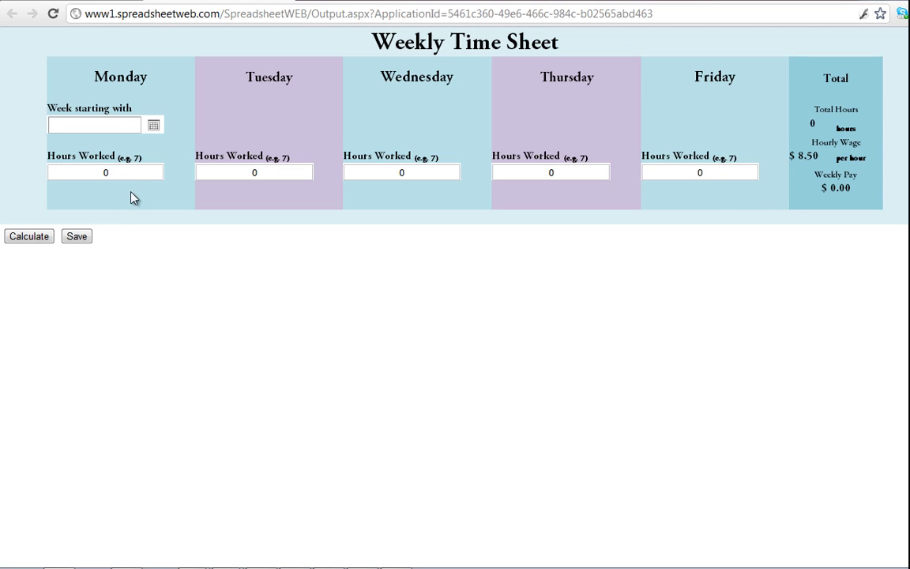
{"action": "left_click", "coordinate": [140, 174]}
{"action": "key", "text": "BackSpace"}
{"action": "key", "text": "2"}
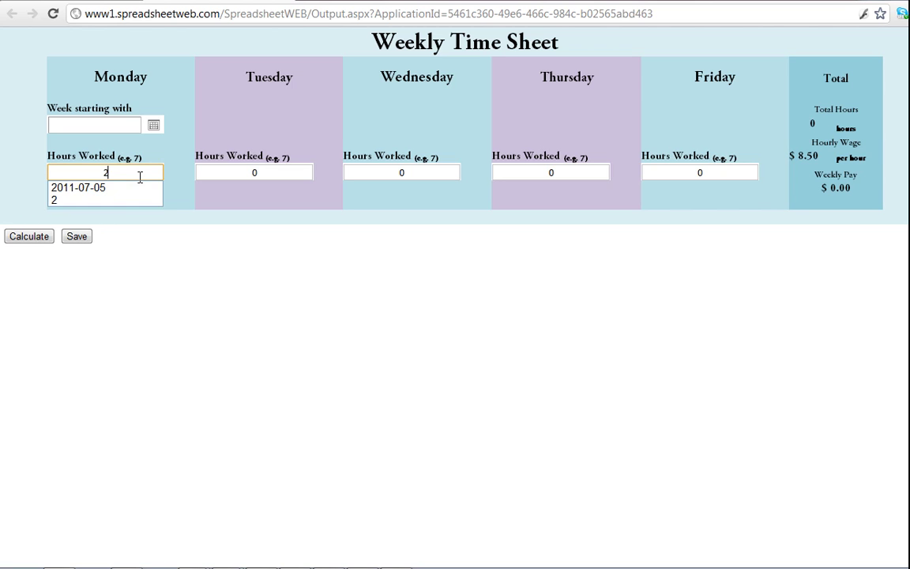
{"action": "key", "text": "Tab"}
{"action": "type", "text": "2"}
{"action": "key", "text": "Tab"}
{"action": "type", "text": "2"}
{"action": "key", "text": "Tab"}
{"action": "type", "text": "2"}
{"action": "key", "text": "Tab"}
{"action": "type", "text": "2"}
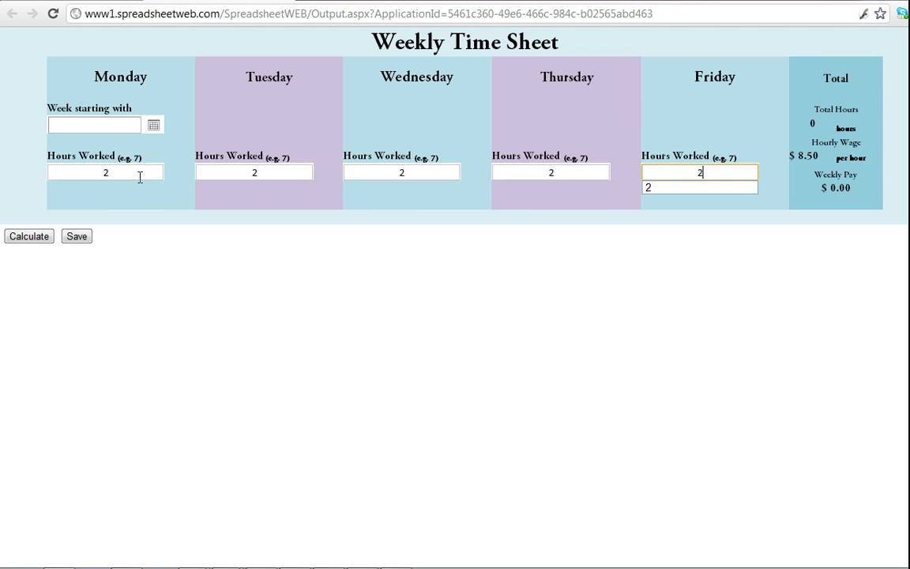
{"action": "key", "text": "Tab"}
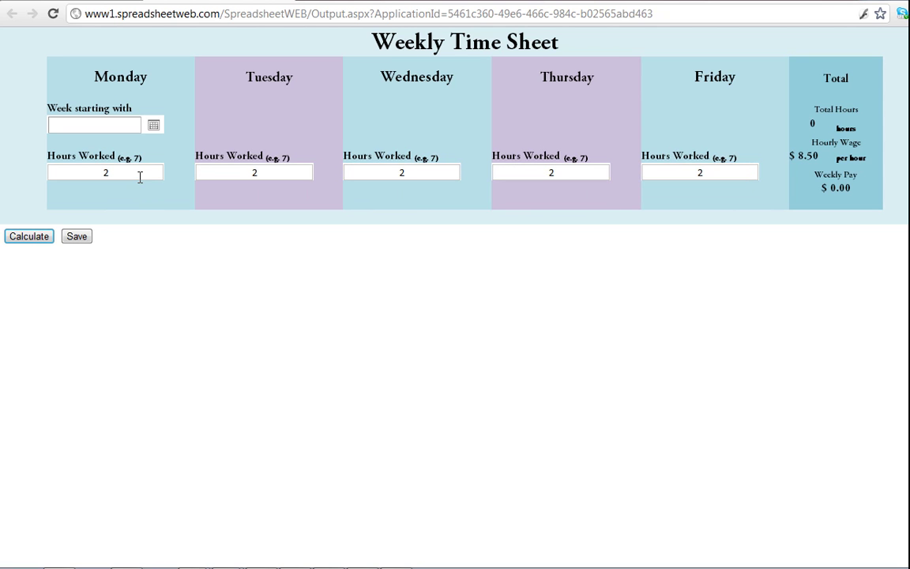
- Set the week starting date to 7/10/2011, and calculate and save the time sheet
{"action": "left_click", "coordinate": [153, 125]}
{"action": "left_click", "coordinate": [79, 209]}
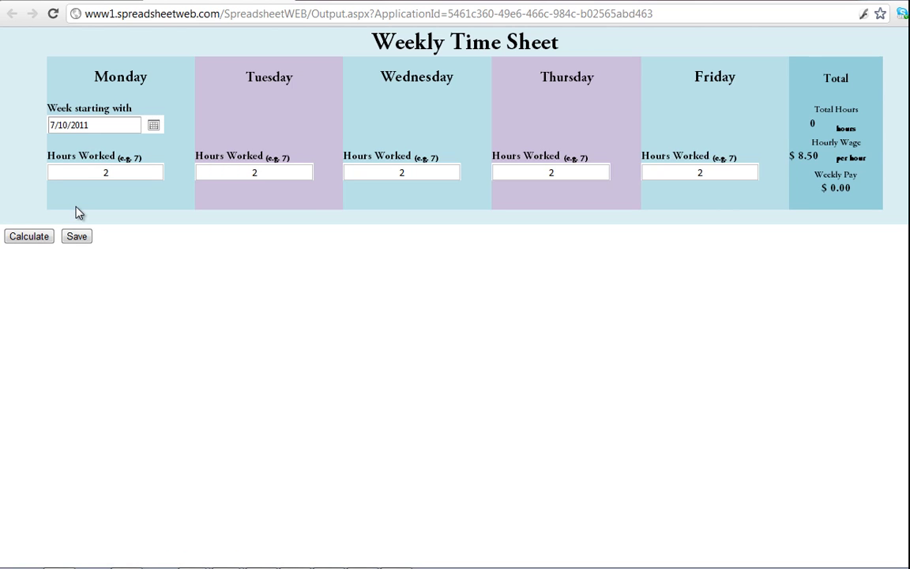
{"action": "left_click", "coordinate": [28, 241]}
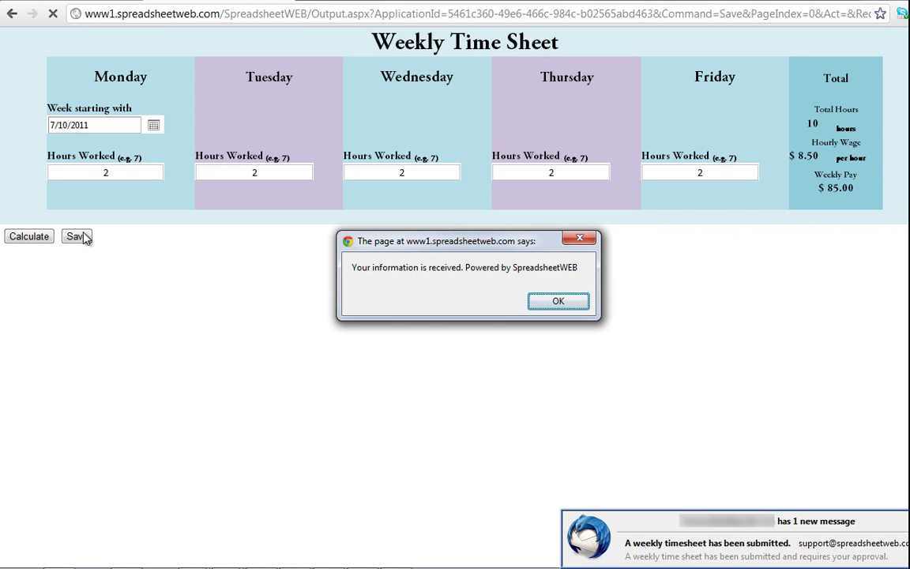
- Read the timesheet submission notification e-mail in Thunderbird, and return to the web form to dismiss its save message
{"action": "left_click", "coordinate": [743, 549]}
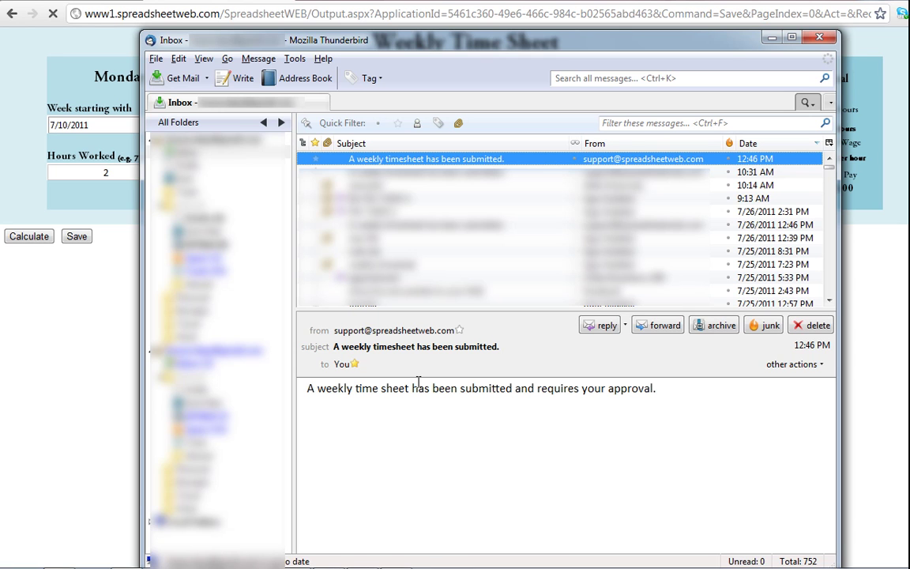
{"action": "left_click", "coordinate": [864, 387]}
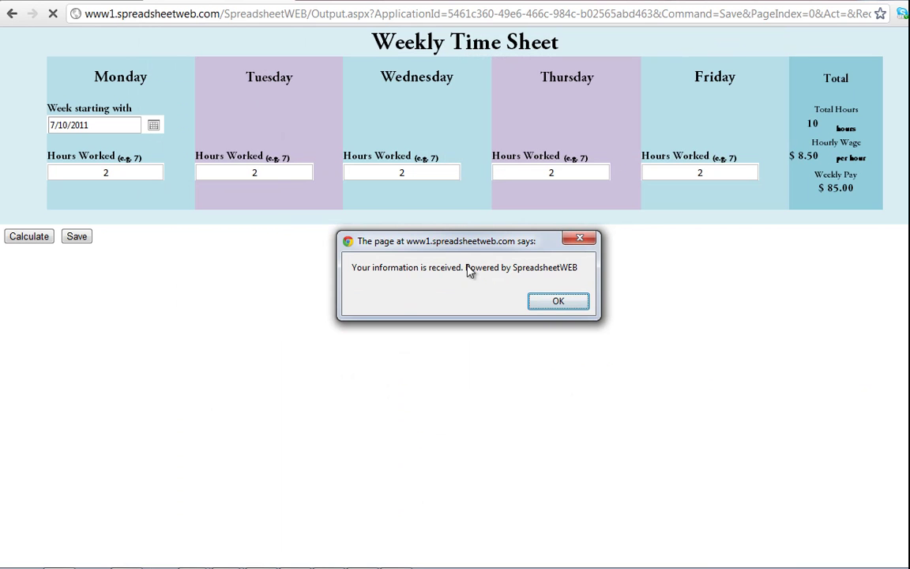
{"action": "left_click", "coordinate": [558, 302]}
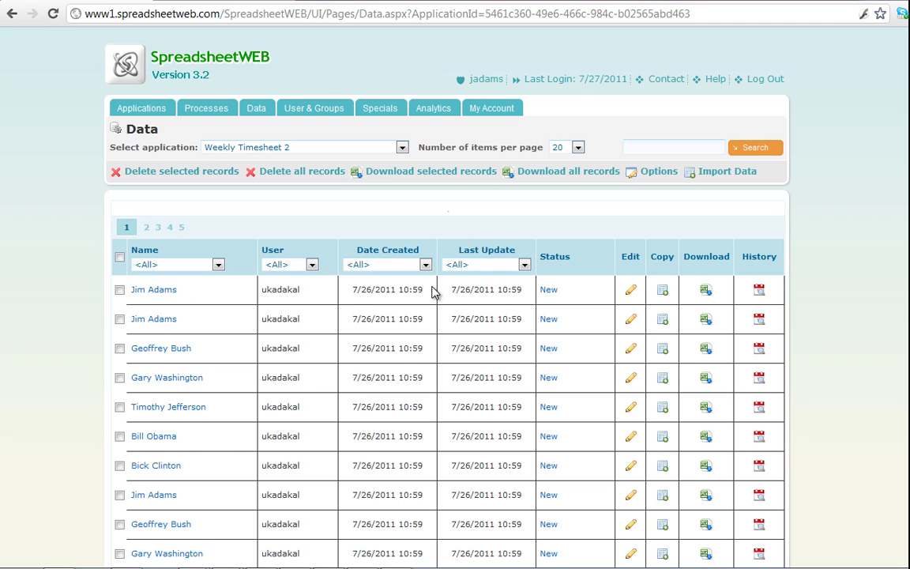
- Filter the Weekly Timesheet 2 records by creation date 7/27/2011 12:46 to view the new entry, and reset the filter to all dates
{"action": "left_click", "coordinate": [425, 264]}
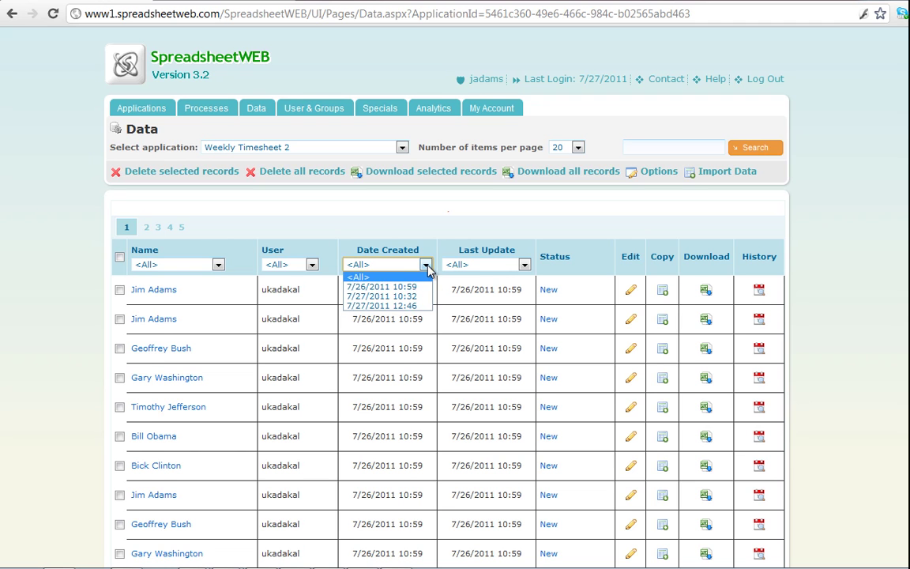
{"action": "left_click", "coordinate": [407, 306]}
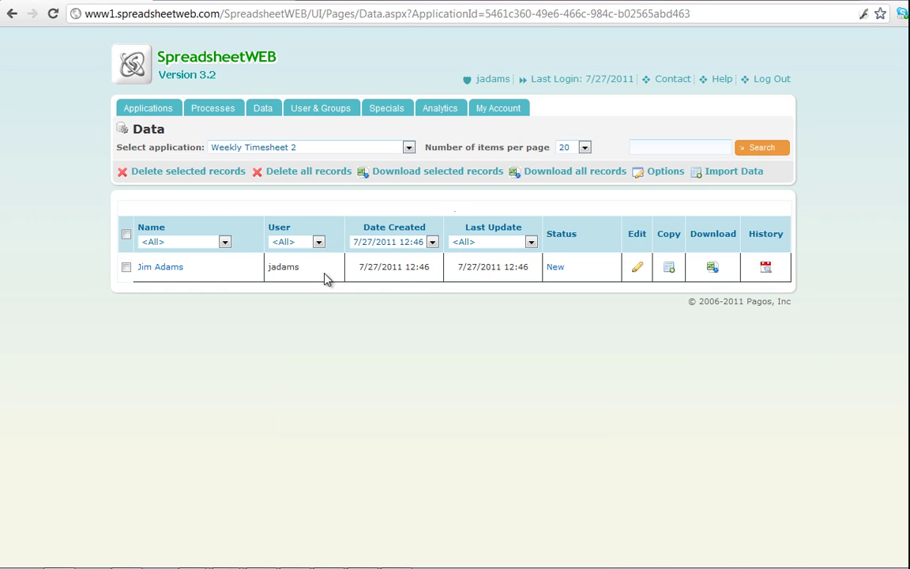
{"action": "left_click", "coordinate": [412, 242]}
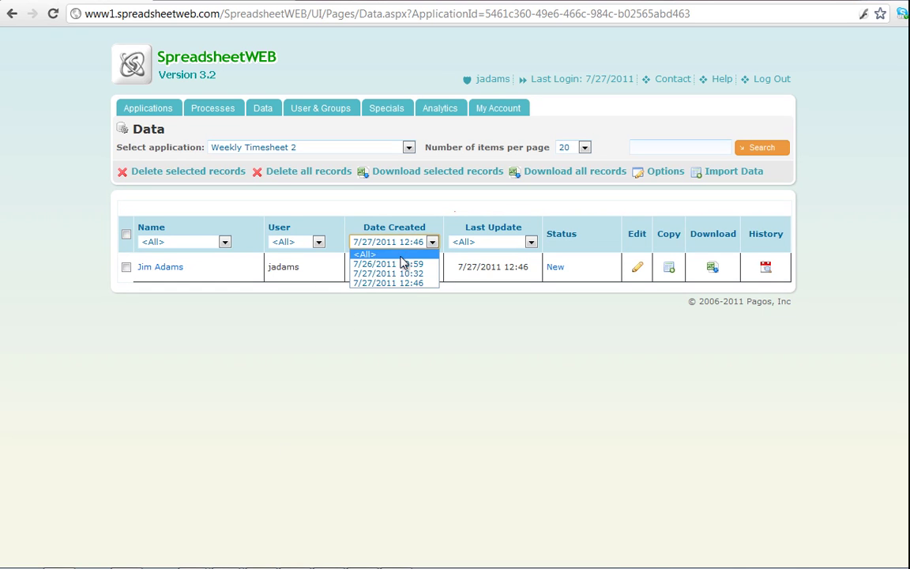
{"action": "left_click", "coordinate": [408, 254]}
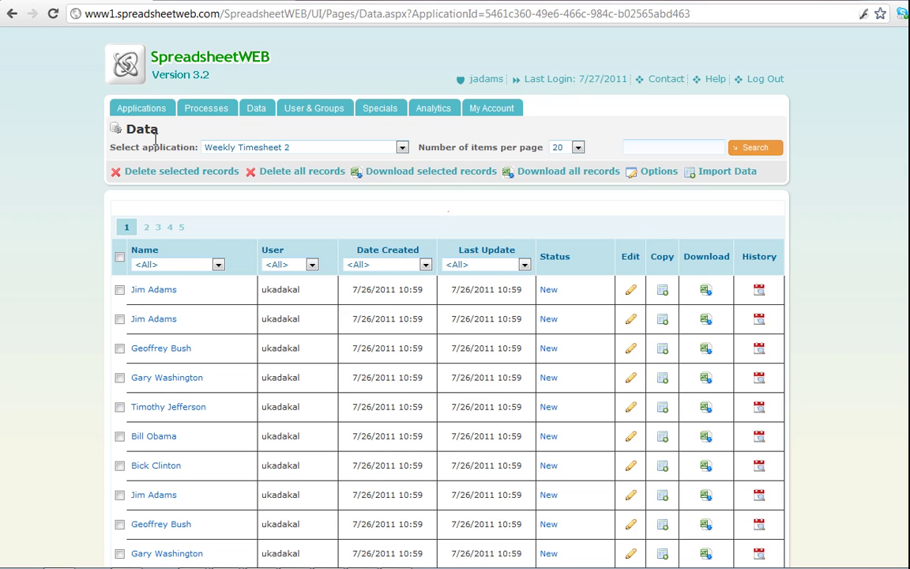
- In the Time and Salary Distribution Report, compare the second, third and last listed employees using the employee filter, and clear that filter
{"action": "left_click", "coordinate": [132, 109]}
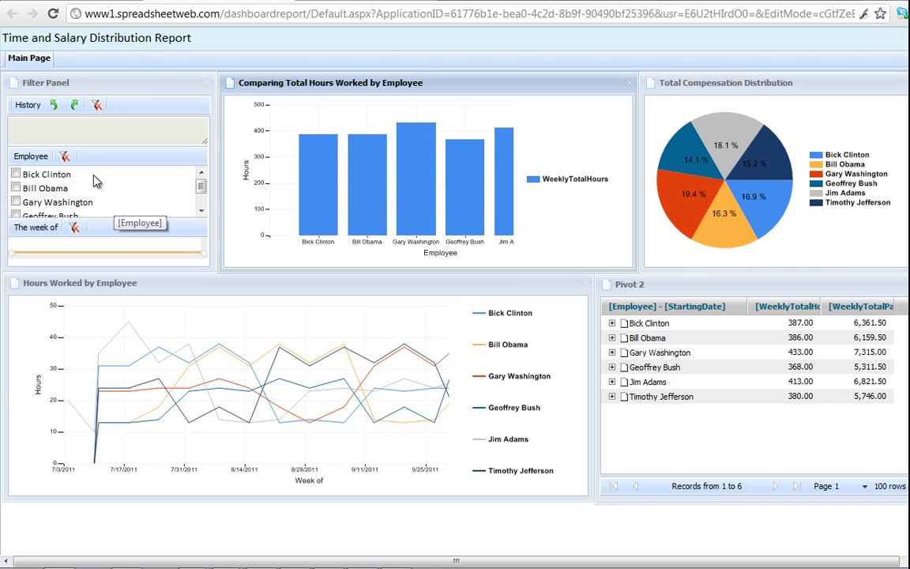
{"action": "left_click", "coordinate": [35, 189]}
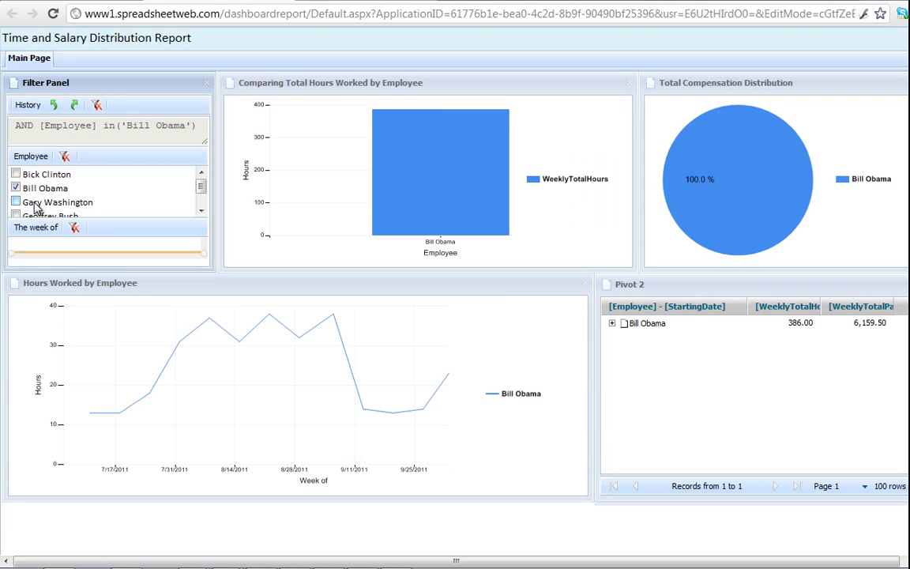
{"action": "left_click", "coordinate": [34, 204]}
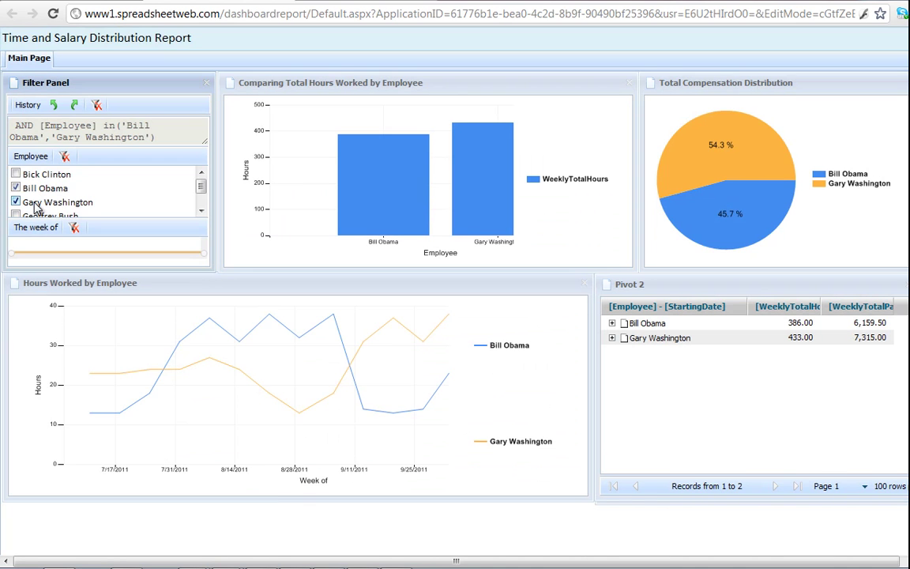
{"action": "scroll", "coordinate": [35, 205], "scroll_direction": "down", "scroll_amount": 2}
{"action": "left_click", "coordinate": [37, 198]}
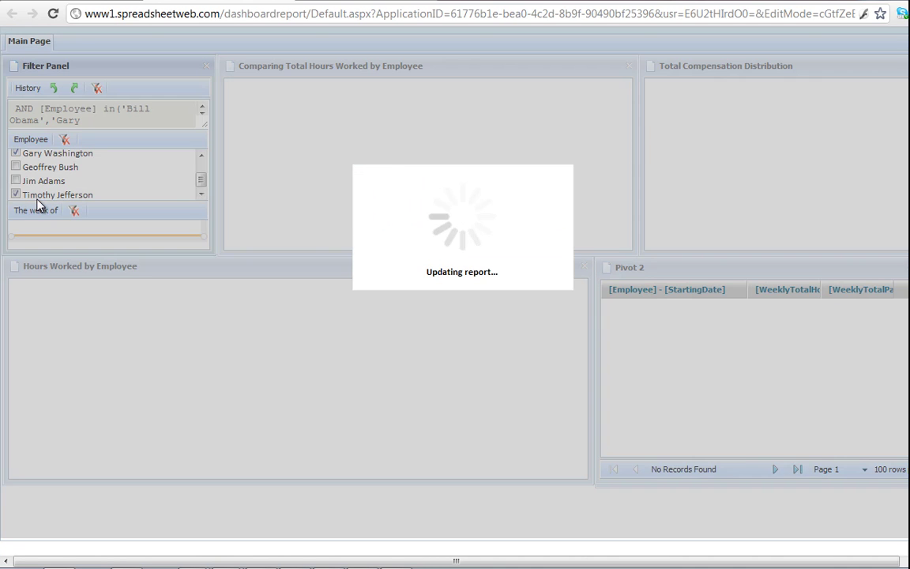
{"action": "left_click", "coordinate": [65, 139]}
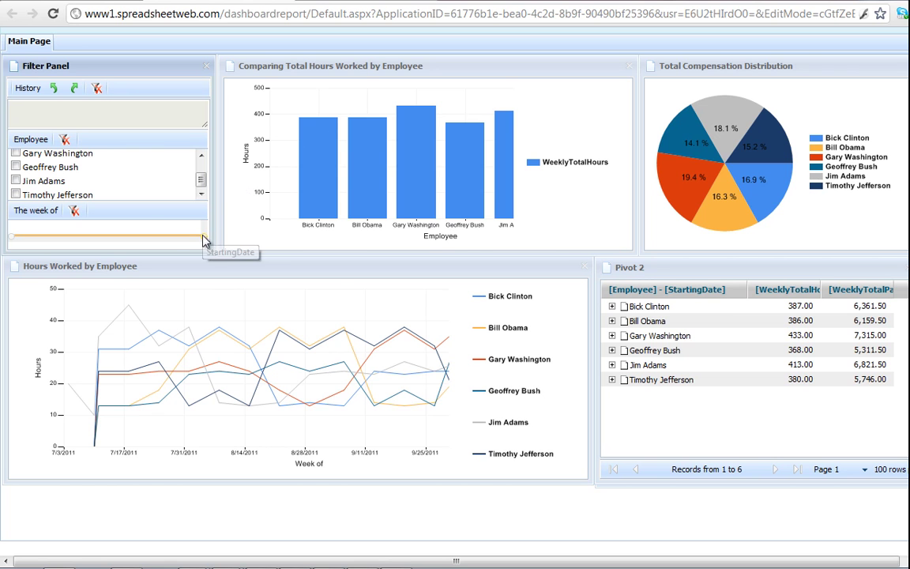
- Limit the report to starting dates between 2011/08/19 and 2011/11/07, and expand the first employee's weekly entries in the pivot table
{"action": "left_click_drag", "start_coordinate": [203, 235], "coordinate": [176, 237]}
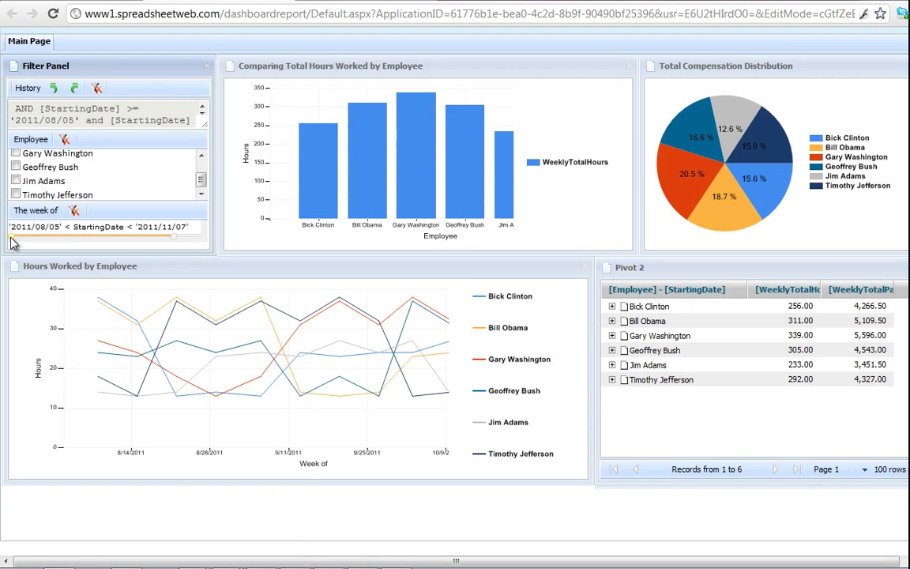
{"action": "left_click_drag", "start_coordinate": [14, 239], "coordinate": [38, 239]}
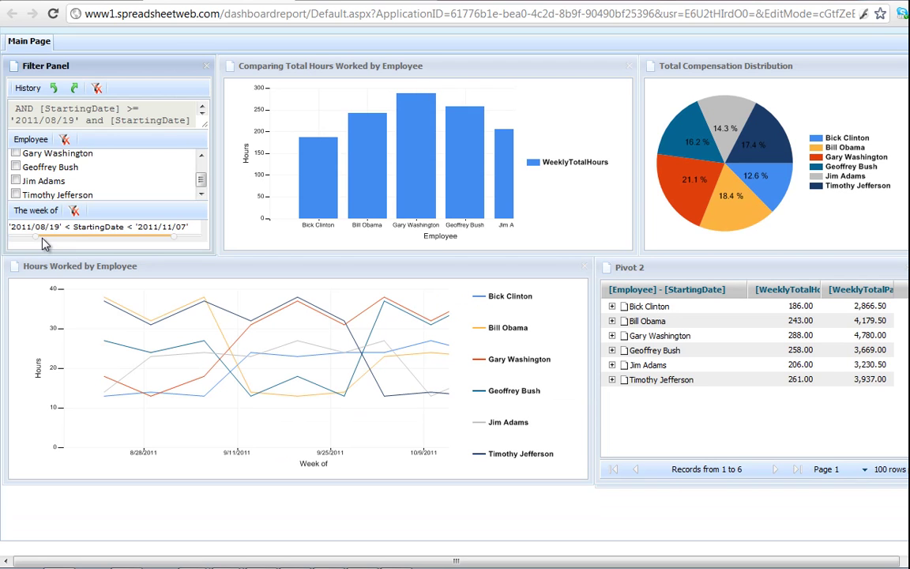
{"action": "left_click", "coordinate": [613, 307]}
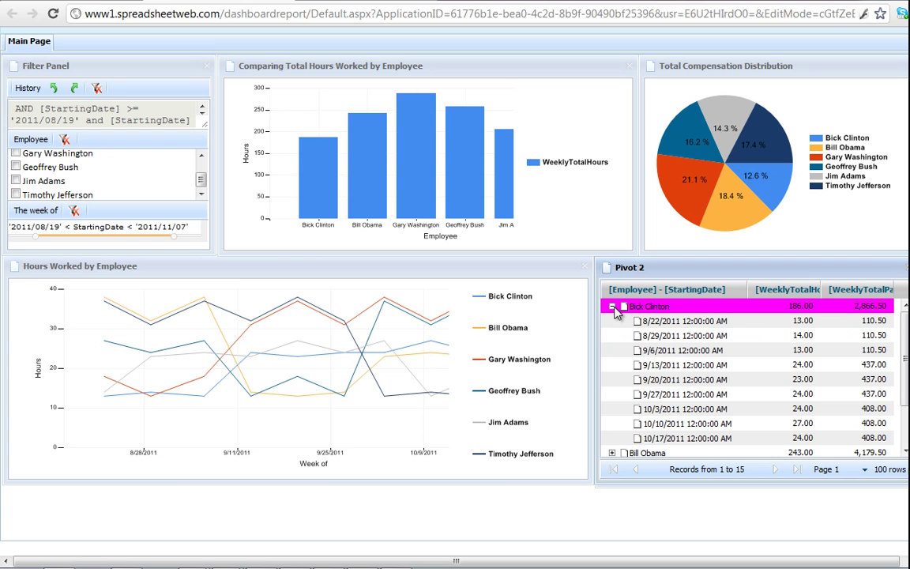